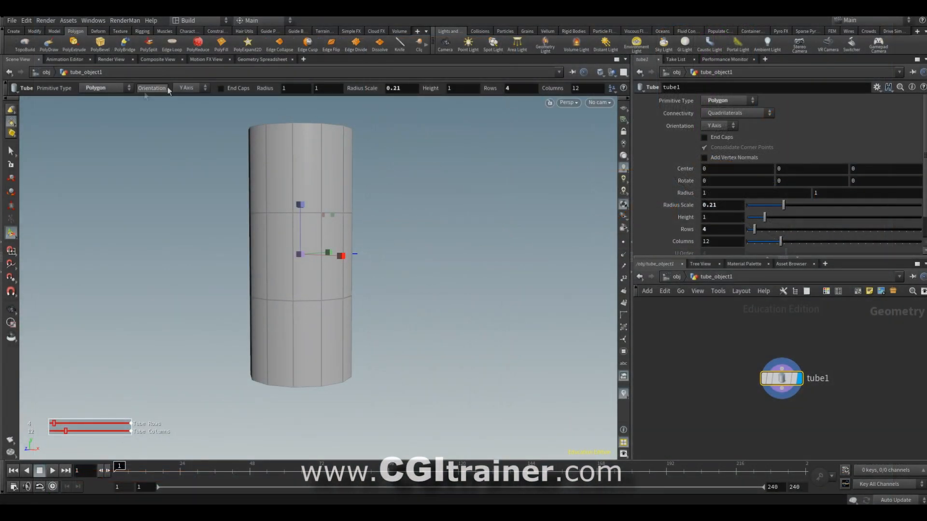
# - Add an edge loop with Edge Snap halfway up the tube's upper section and another halfway up its lower section
pyautogui.click(172, 43)
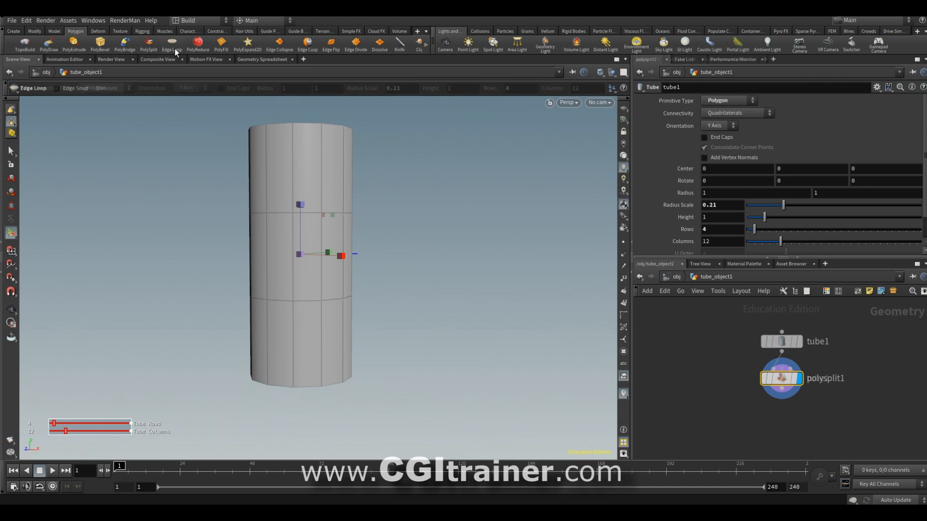
pyautogui.click(57, 88)
pyautogui.click(322, 167)
pyautogui.press('Return')
pyautogui.press('q')
pyautogui.click(320, 345)
pyautogui.press('Return')
# - Insert an edge loop at the centre of the tube's middle section and set the number of loops to 3
pyautogui.press('q')
pyautogui.click(321, 256)
pyautogui.press('Return')
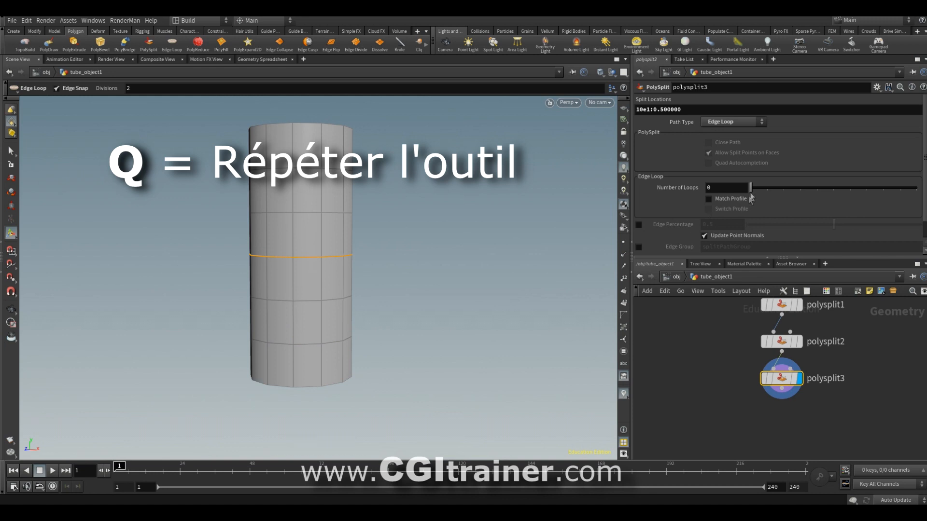
pyautogui.moveTo(750, 188); pyautogui.dragTo(807, 187)
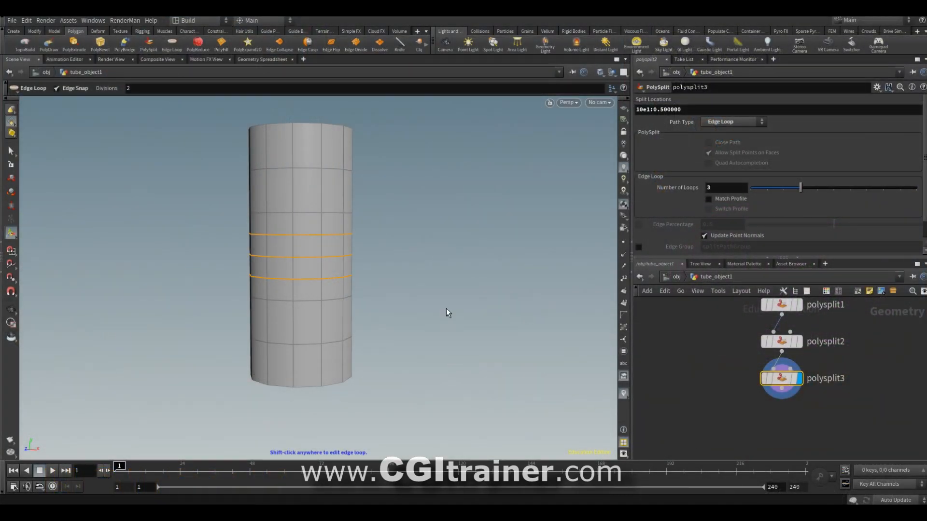
# - Draw a two-bone Inverse Kinematics chain in the front view with Freehand placement, from the tube's top through its middle to its bottom
pyautogui.hotkey('space', '3')
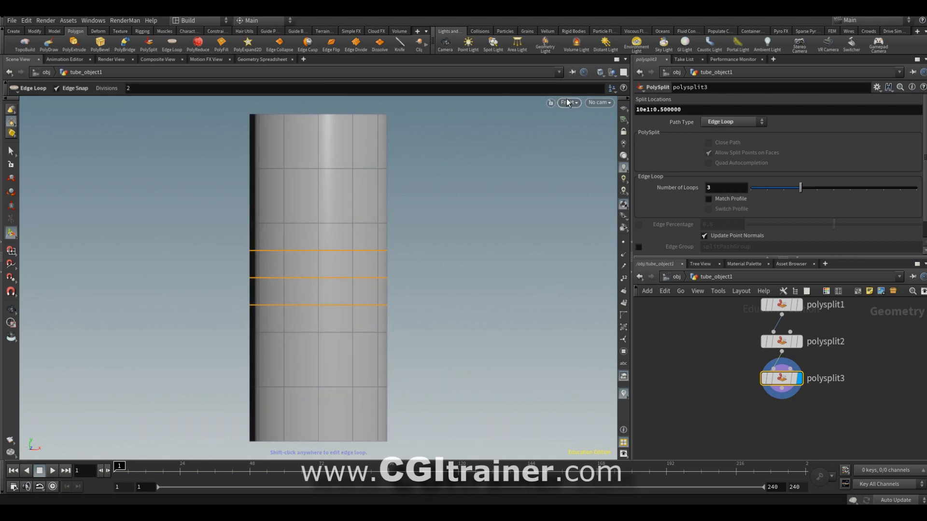
pyautogui.click(141, 31)
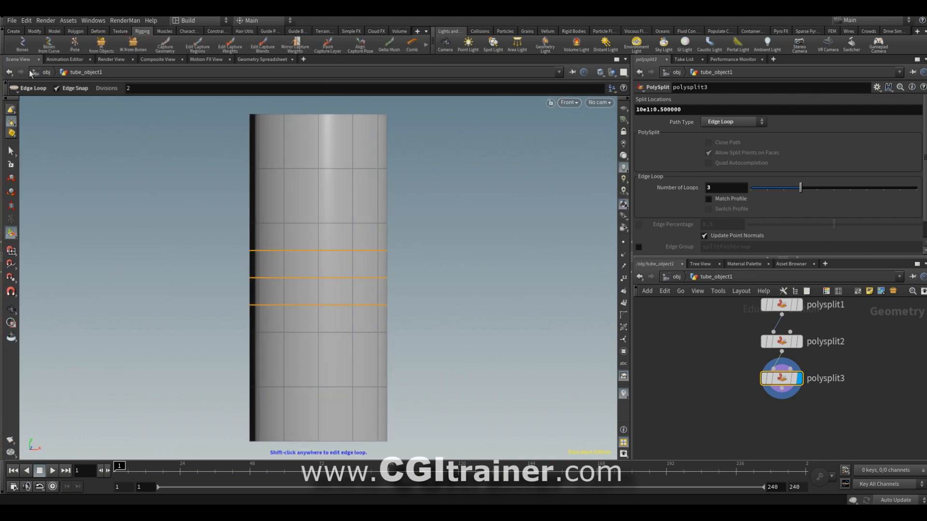
pyautogui.click(22, 45)
pyautogui.click(459, 86)
pyautogui.click(463, 107)
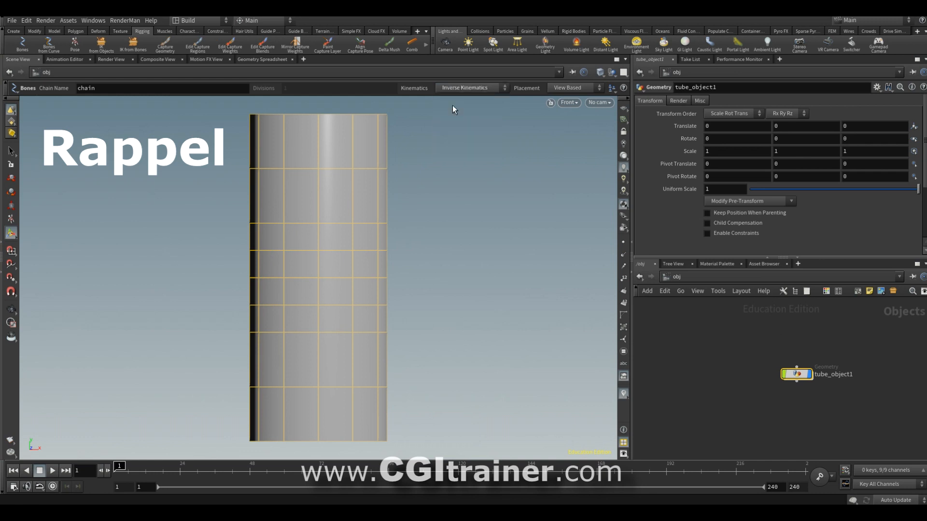
pyautogui.press('w')
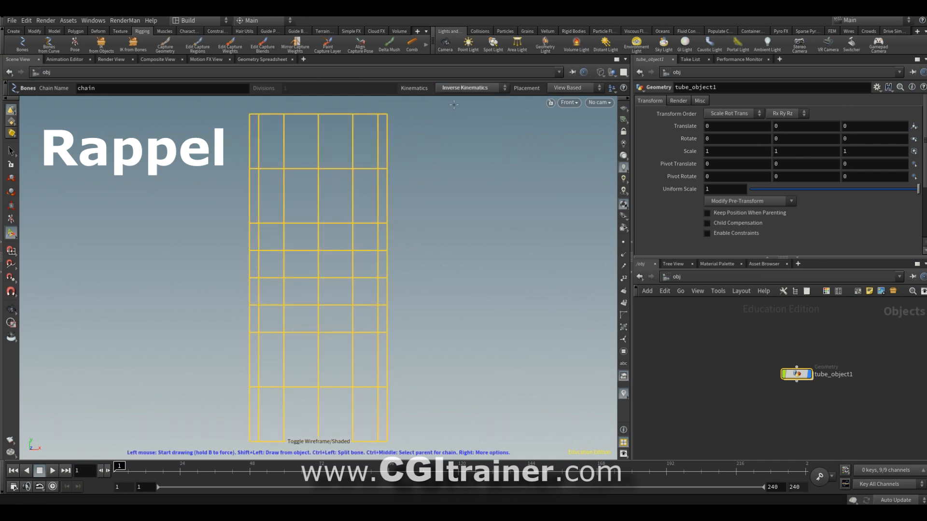
pyautogui.click(335, 103)
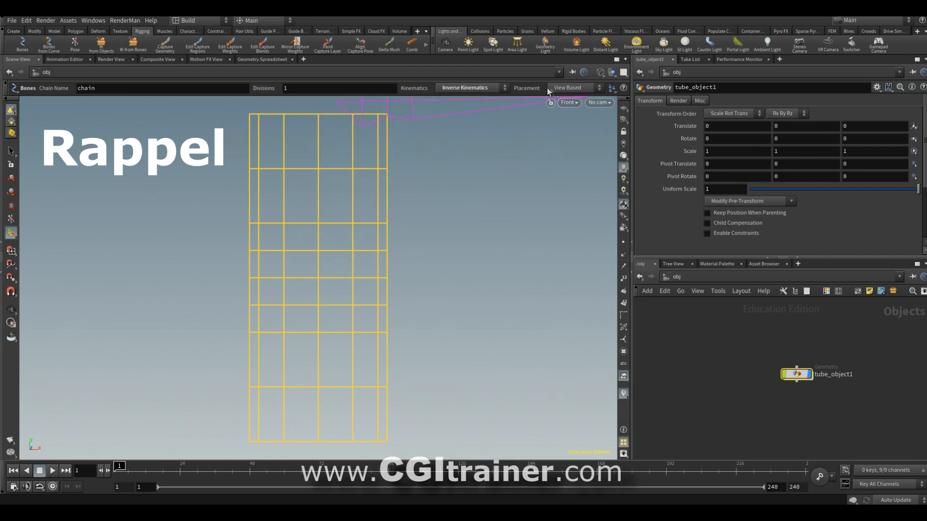
pyautogui.click(563, 87)
pyautogui.click(564, 117)
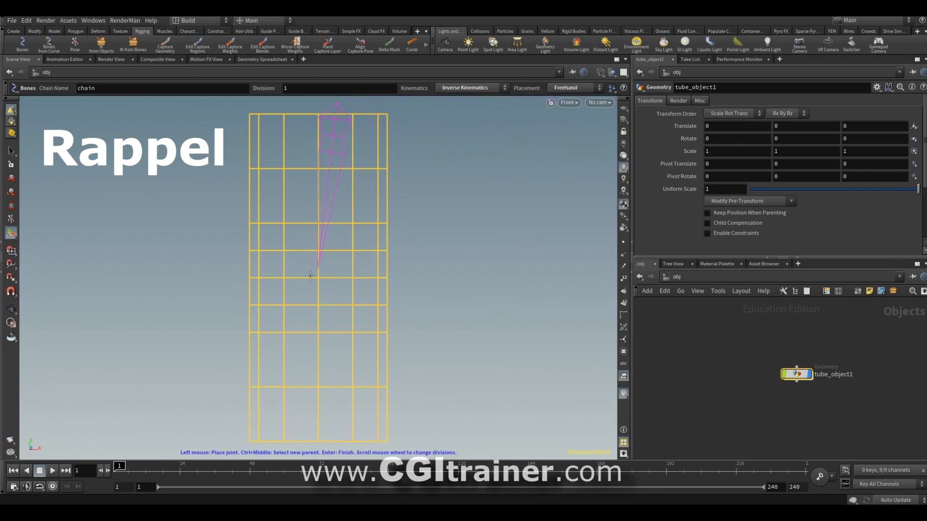
pyautogui.click(333, 443)
pyautogui.press('Return')
pyautogui.hotkey('space', '1')
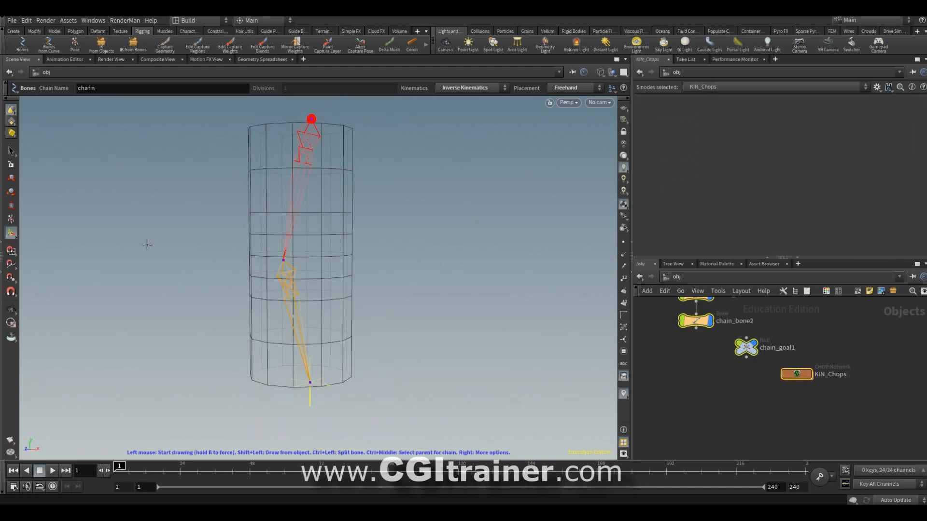
pyautogui.press('Escape')
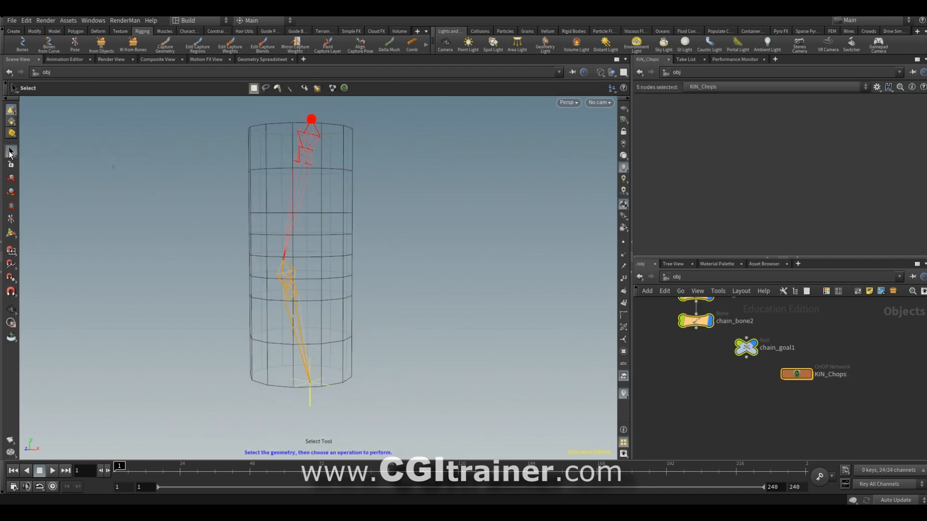
# - Capture the tube geometry with the Biharmonic type, using the bone chain's root, and return to shaded display
pyautogui.click(251, 164)
pyautogui.press('c')
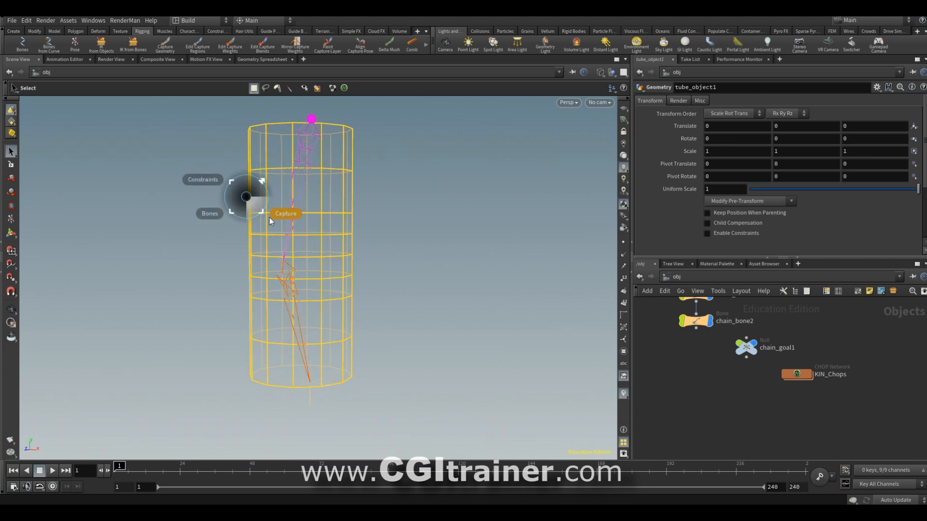
pyautogui.click(300, 236)
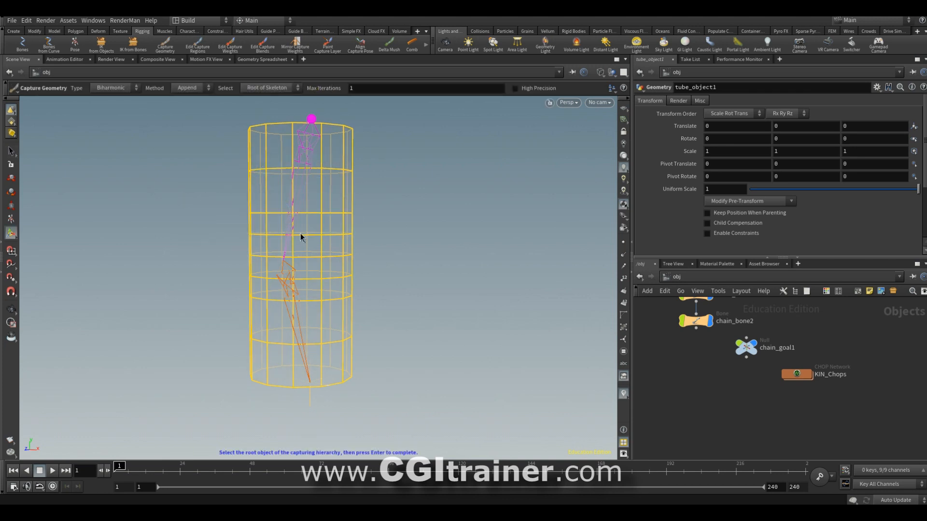
pyautogui.click(312, 119)
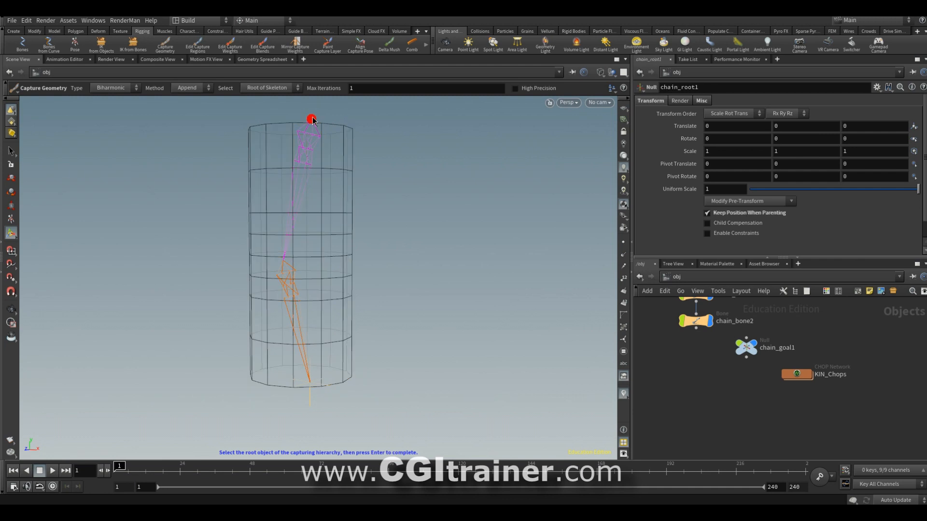
pyautogui.press('Return')
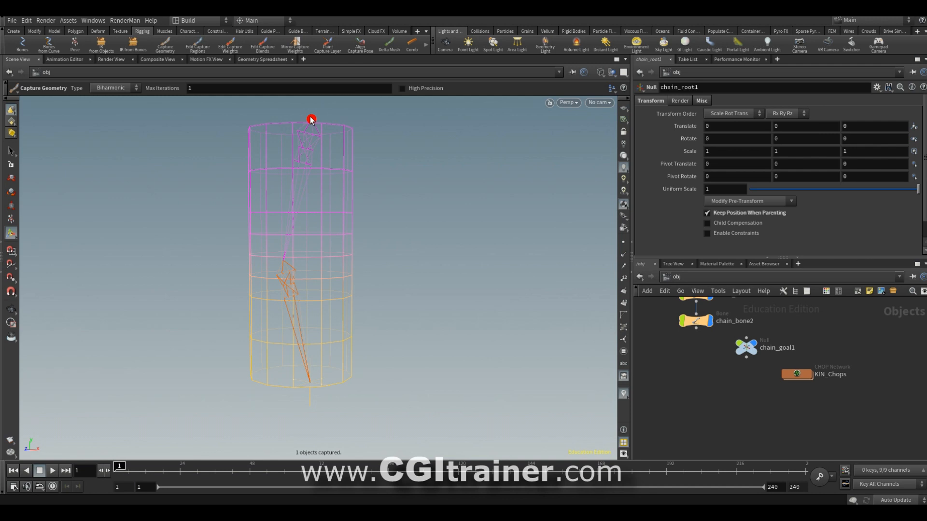
pyautogui.press('w')
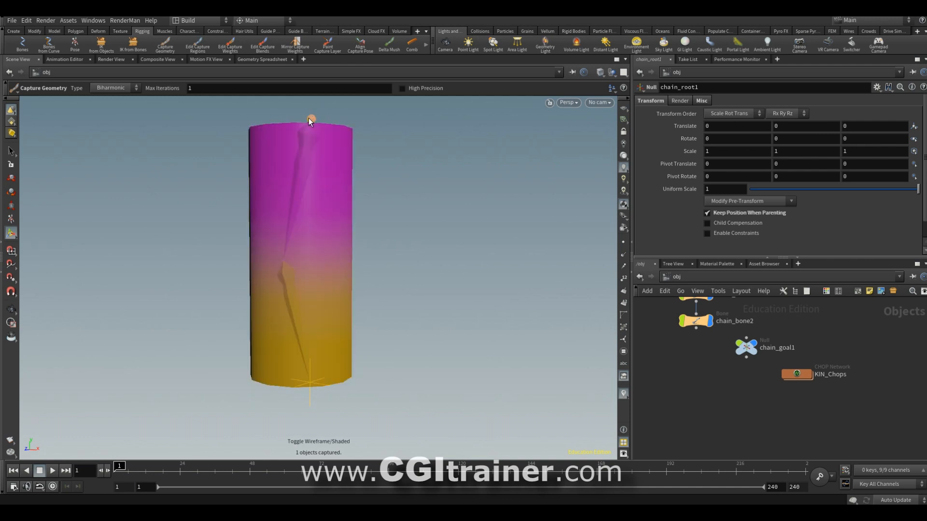
# - Move the chain goal to about X 0.61, Y 0.48 to test how the tube bends
pyautogui.keyDown('alt'); pyautogui.moveTo(288, 421); pyautogui.dragTo(333, 415); pyautogui.keyUp('alt')
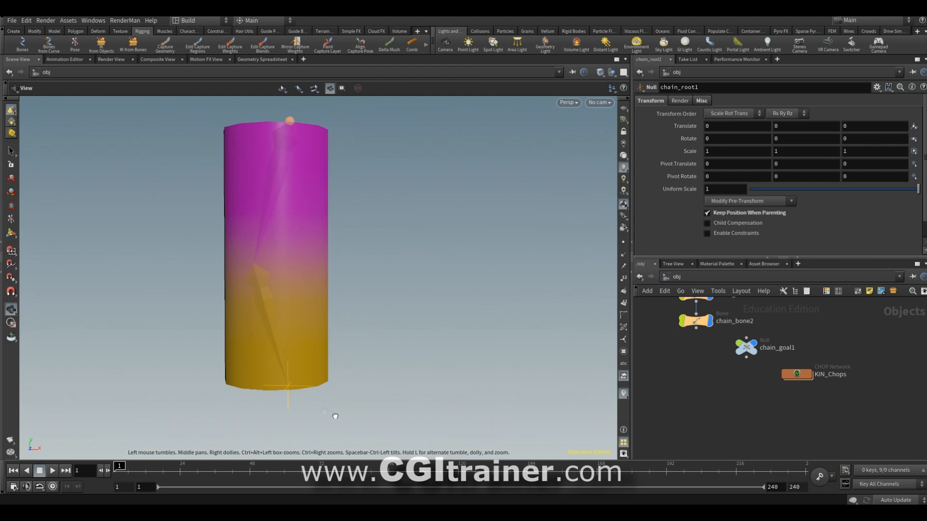
pyautogui.press('s')
pyautogui.click(286, 404)
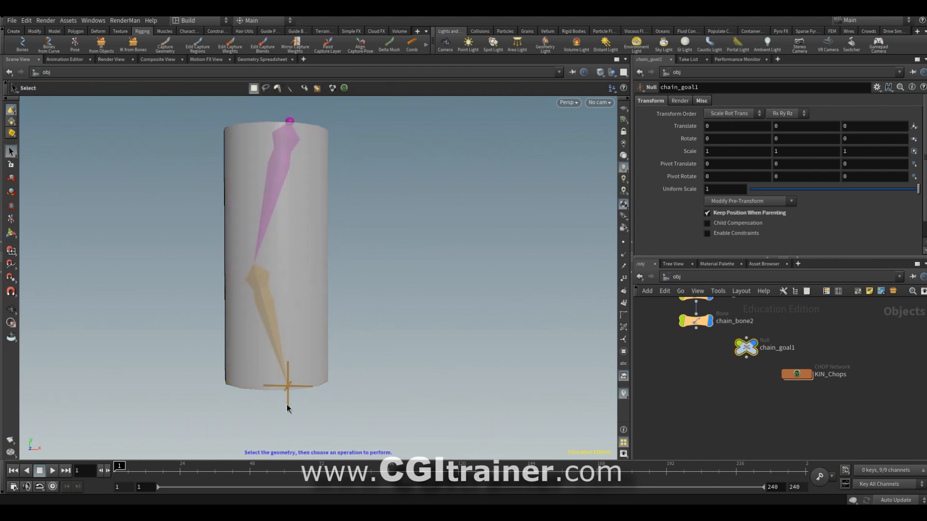
pyautogui.press('t')
pyautogui.moveTo(328, 348); pyautogui.dragTo(560, 197)
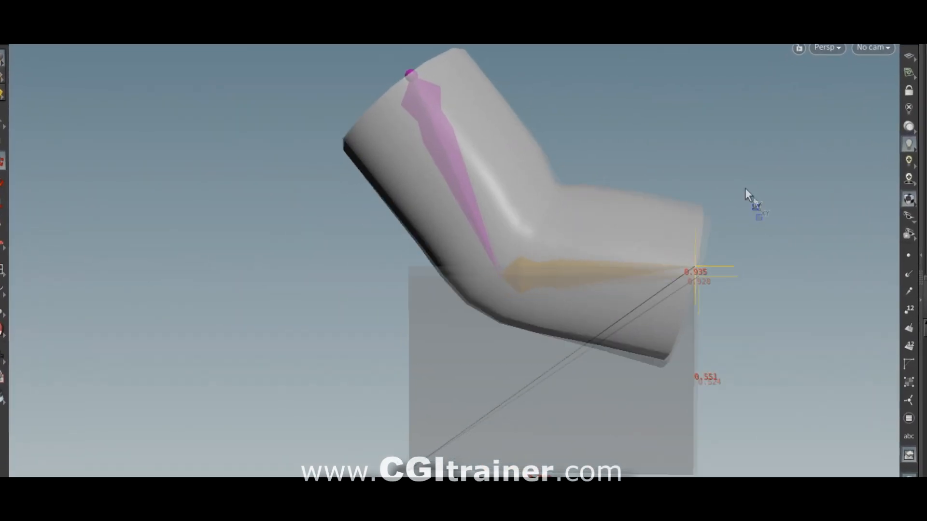
pyautogui.moveTo(745, 187); pyautogui.dragTo(748, 255)
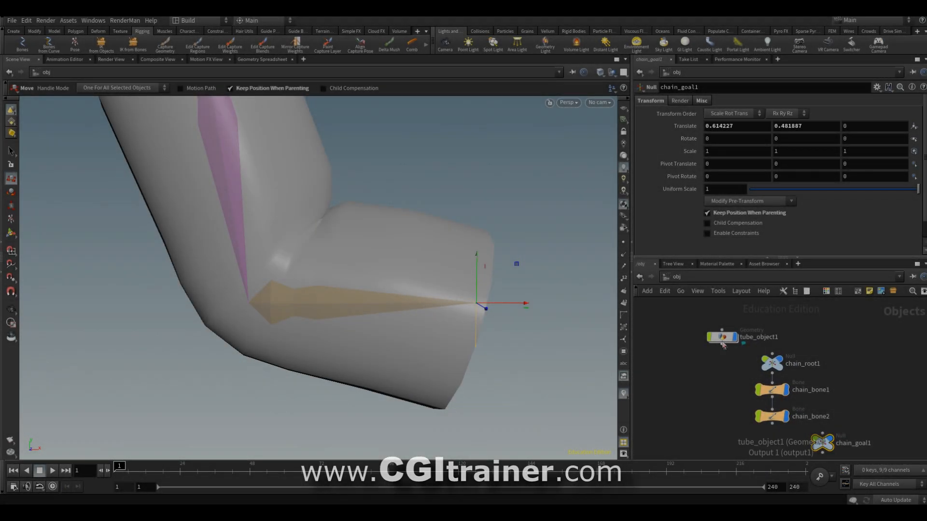
# - Add a Subdivide node after the Bone Deform node inside tube_object1
pyautogui.moveTo(722, 344); pyautogui.dragTo(673, 335)
pyautogui.doubleClick(673, 335)
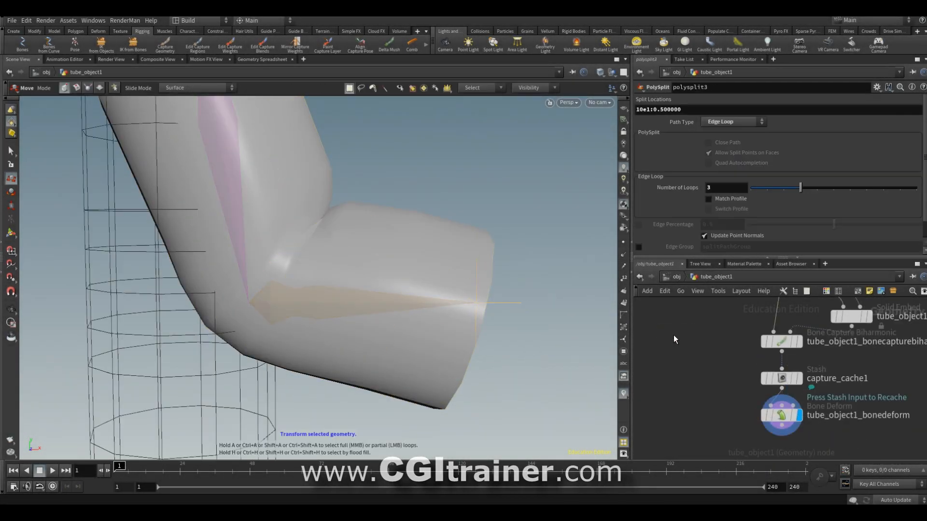
pyautogui.scroll(2, 815, 414)
pyautogui.moveTo(816, 414); pyautogui.dragTo(772, 332, button='middle')
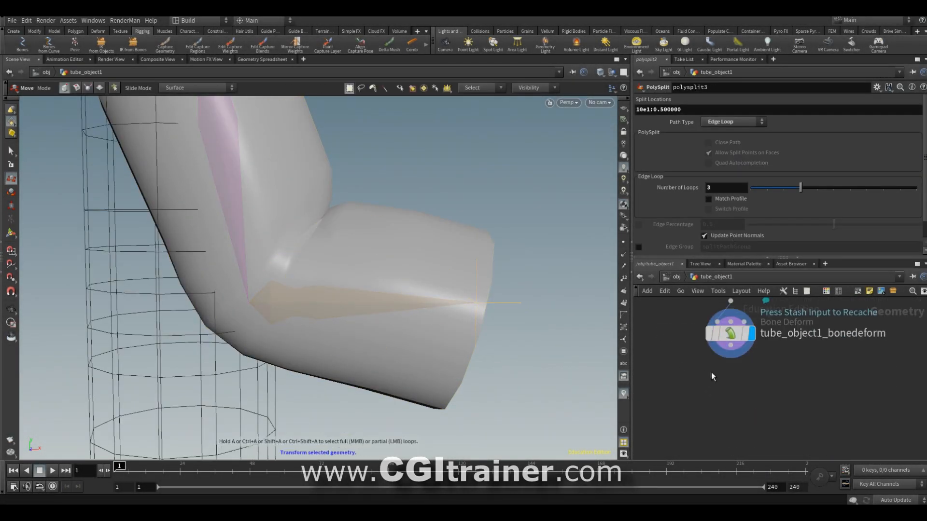
pyautogui.press('Tab')
pyautogui.write('subd')
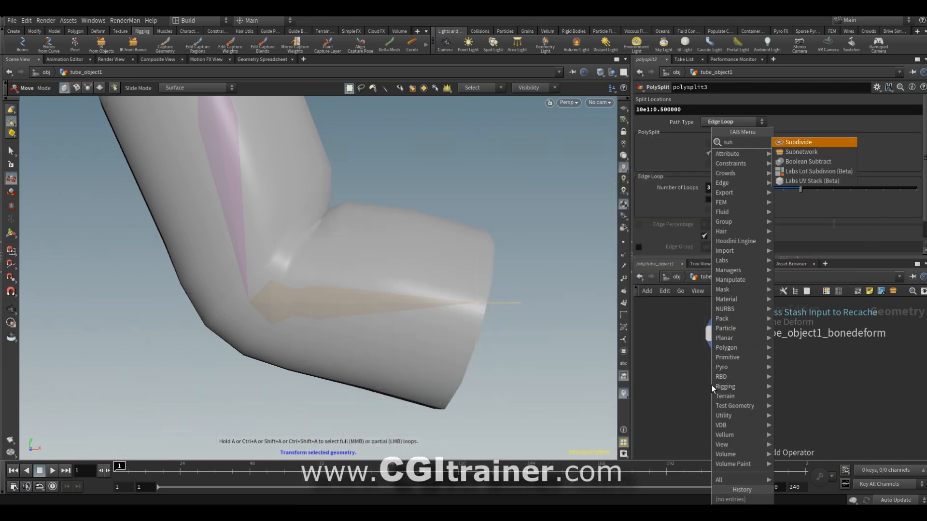
pyautogui.click(804, 138)
pyautogui.click(739, 405)
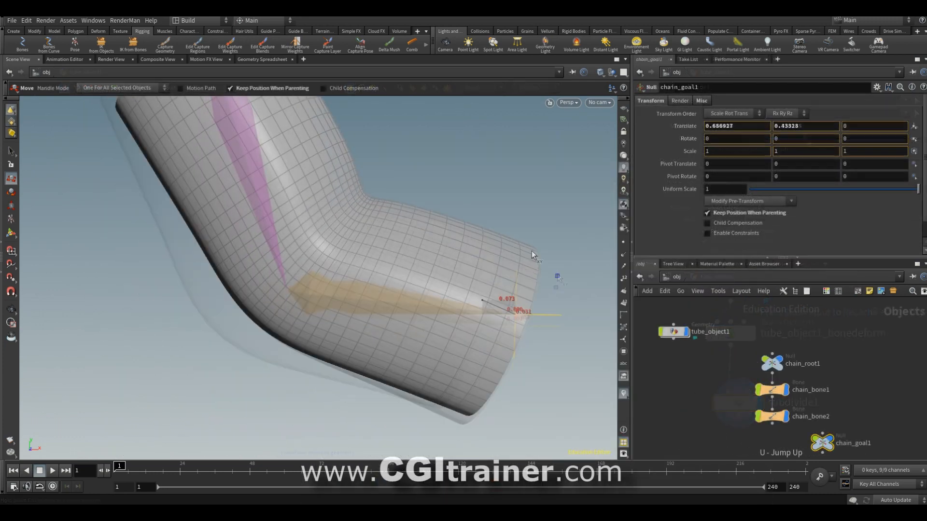
# - Move the chain goal to about X 0.057, Y 0.04 and keyframe its translation at frame 1
pyautogui.moveTo(528, 259); pyautogui.dragTo(344, 393)
pyautogui.press('space')
pyautogui.moveTo(447, 271); pyautogui.dragTo(433, 286, button='right')
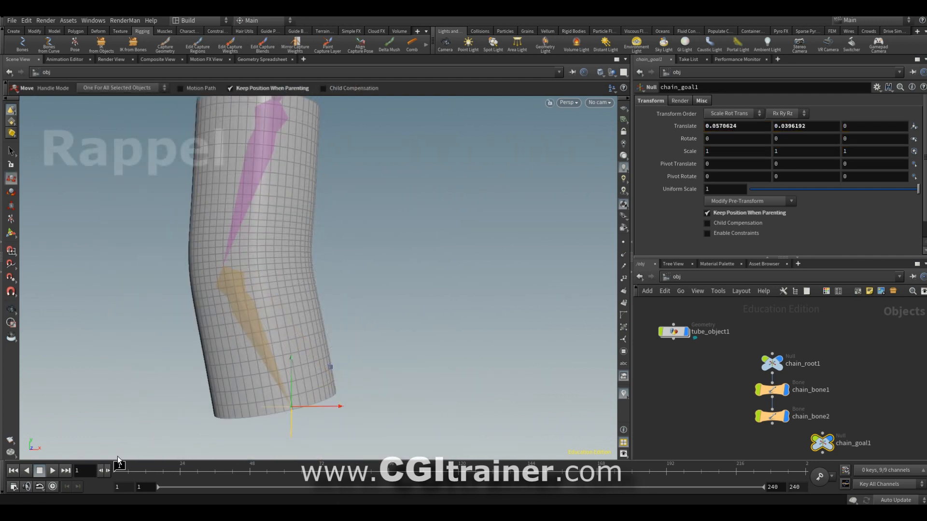
pyautogui.press('k')
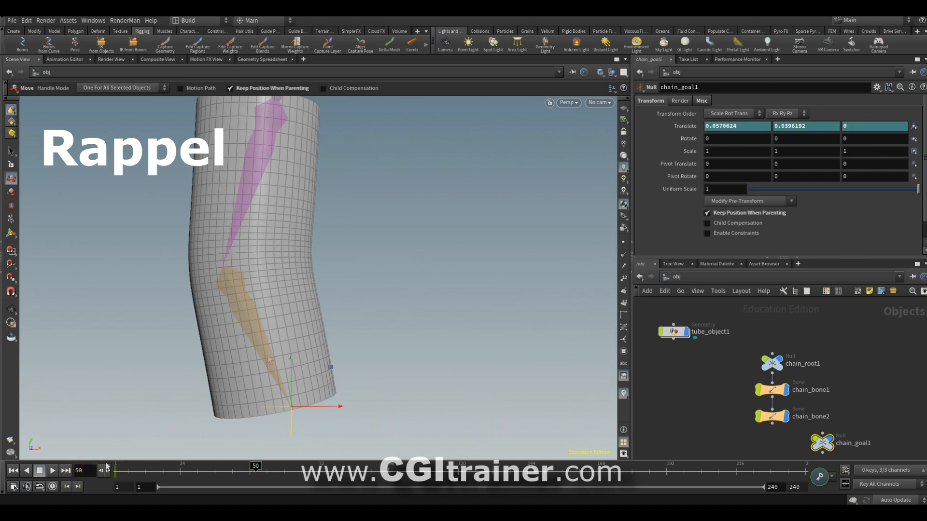
# - Keyframe the chain goal's translation at frame 50 at about X 0.53, Y 0.53 and return to frame 1
pyautogui.moveTo(327, 380); pyautogui.dragTo(473, 220)
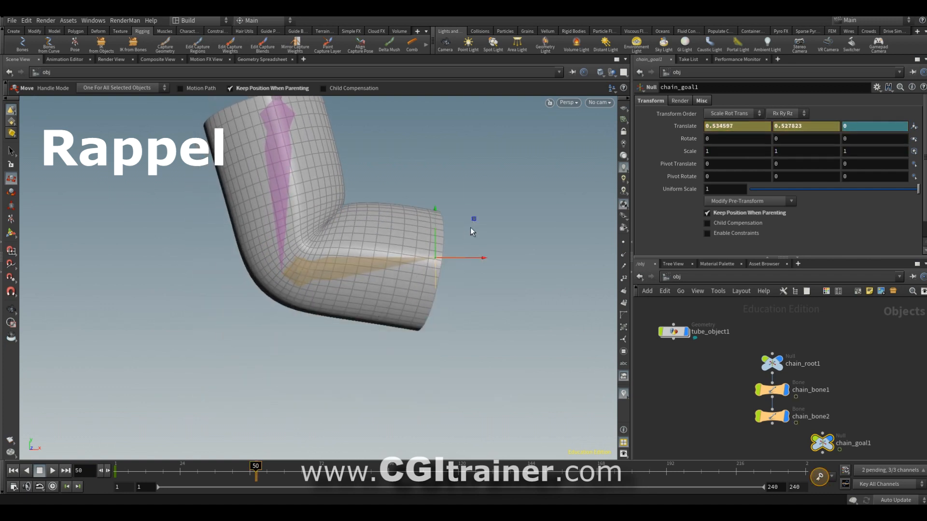
pyautogui.press('k')
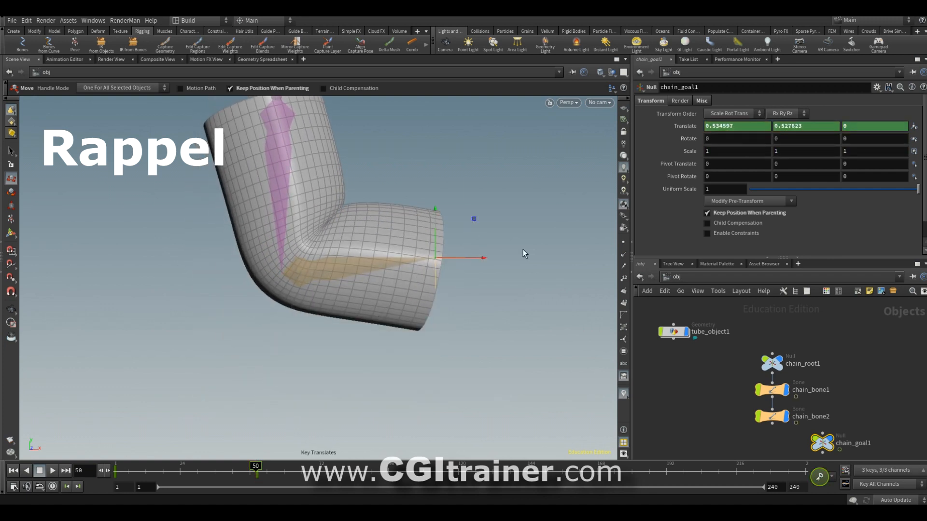
pyautogui.moveTo(275, 476); pyautogui.dragTo(116, 471)
# - Start Edit Capture Weights on the tube and lasso-select the points around its bend
pyautogui.click(10, 152)
pyautogui.click(265, 88)
pyautogui.click(287, 210)
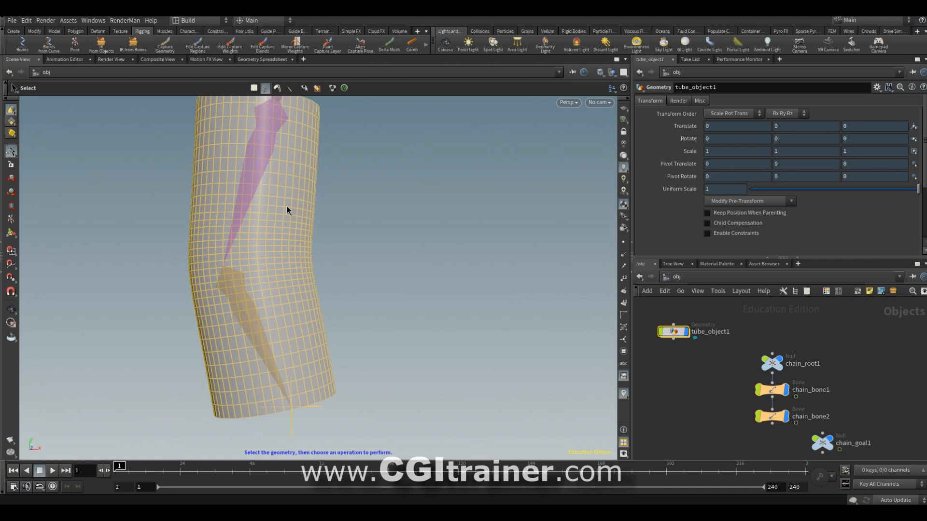
pyautogui.press('Tab')
pyautogui.write('ec')
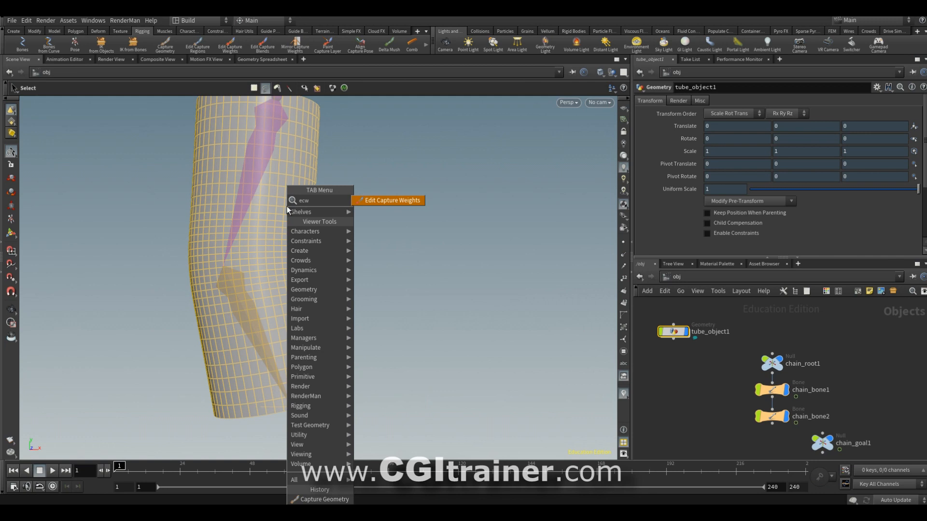
pyautogui.click(386, 201)
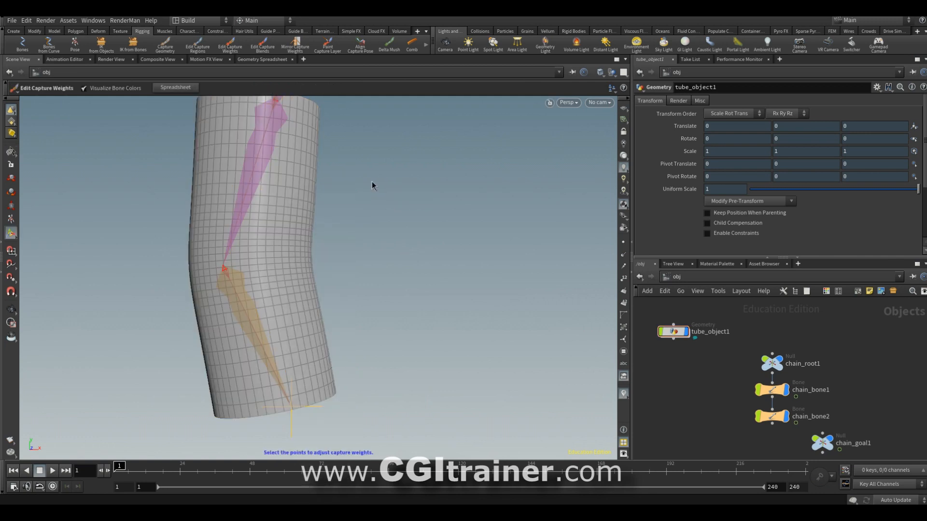
pyautogui.moveTo(355, 186)
pyautogui.mouseDown()
pyautogui.moveTo(248, 196)
pyautogui.moveTo(200, 268)
pyautogui.moveTo(298, 337)
pyautogui.moveTo(251, 329)
pyautogui.mouseUp()
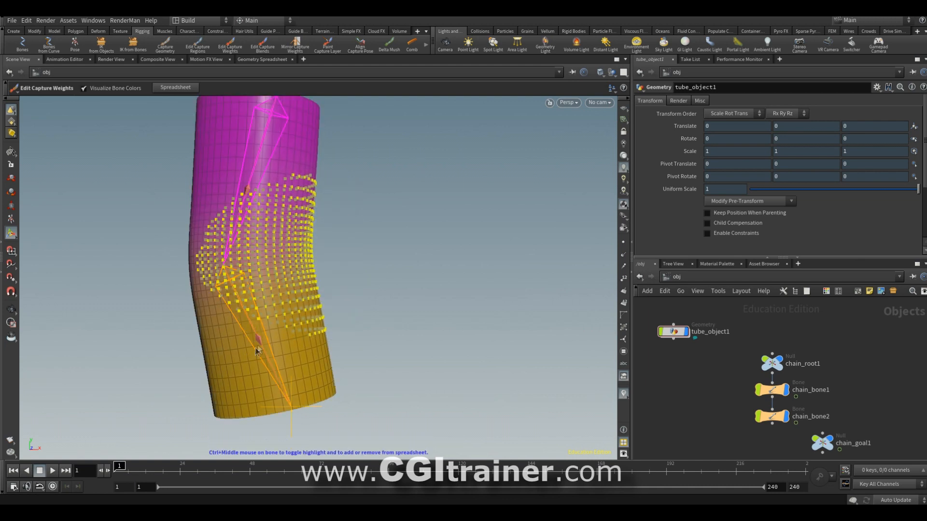
# - Adjust the selected bend points' capture weights for the lower and upper bones, scrubbing the animation to check the fold
pyautogui.moveTo(259, 340); pyautogui.dragTo(264, 360, button='middle')
pyautogui.moveTo(253, 183)
pyautogui.mouseDown(button='middle')
pyautogui.moveTo(264, 140)
pyautogui.moveTo(246, 166)
pyautogui.mouseUp(button='middle')
pyautogui.moveTo(120, 466); pyautogui.dragTo(345, 466)
pyautogui.moveTo(383, 264)
pyautogui.mouseDown(button='middle')
pyautogui.moveTo(410, 260)
pyautogui.moveTo(399, 263)
pyautogui.mouseUp(button='middle')
pyautogui.moveTo(274, 167)
pyautogui.mouseDown(button='middle')
pyautogui.moveTo(268, 187)
pyautogui.moveTo(269, 175)
pyautogui.mouseUp(button='middle')
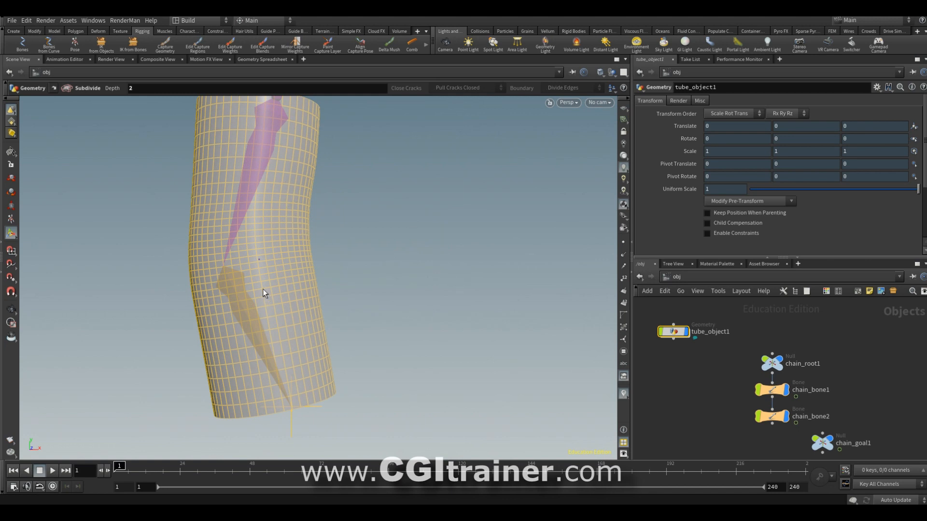
# - Edit the capture weights of the points on the inner side of the bend and scrub the animation to check the deformation
pyautogui.press('Tab')
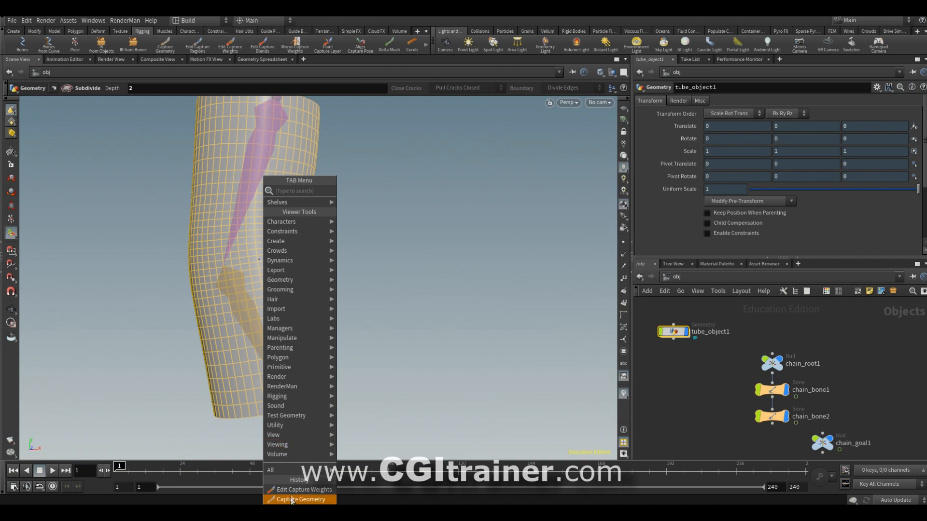
pyautogui.click(310, 491)
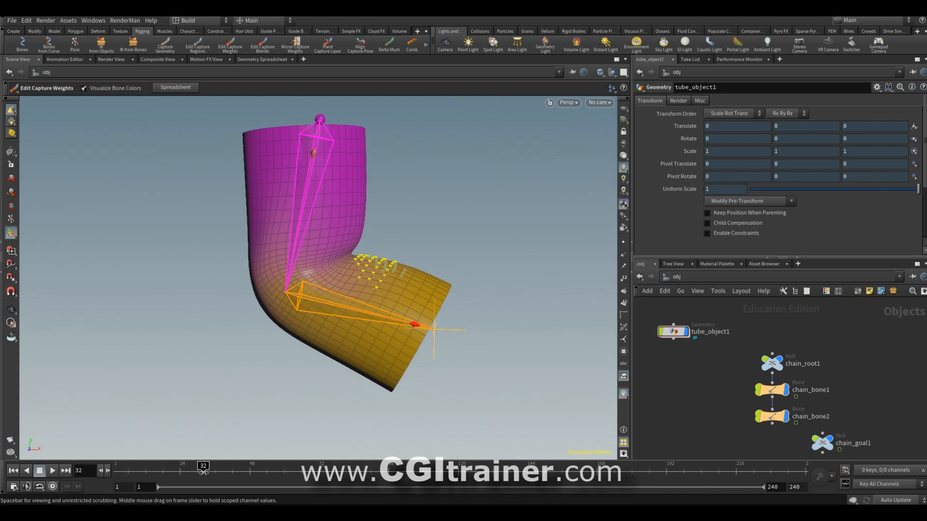
pyautogui.moveTo(203, 471); pyautogui.dragTo(206, 448)
pyautogui.press('Escape')
pyautogui.moveTo(242, 393); pyautogui.dragTo(176, 390)
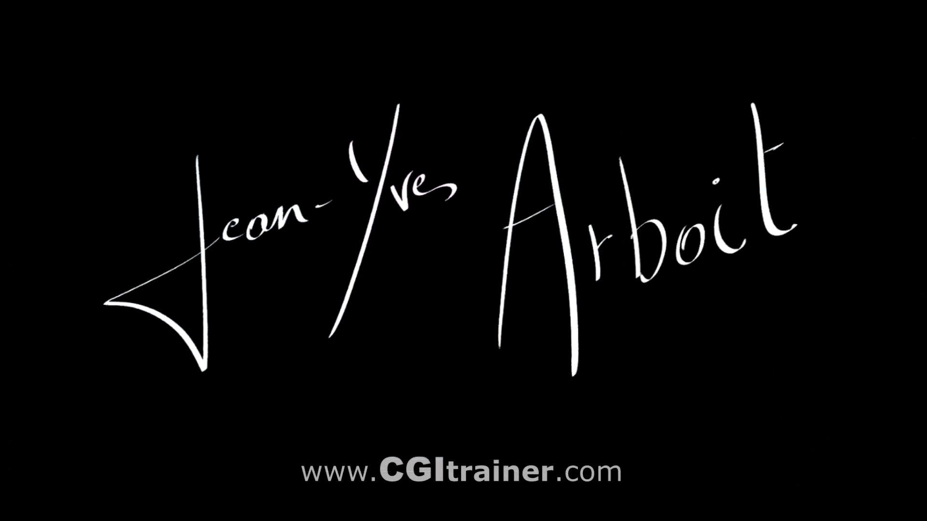